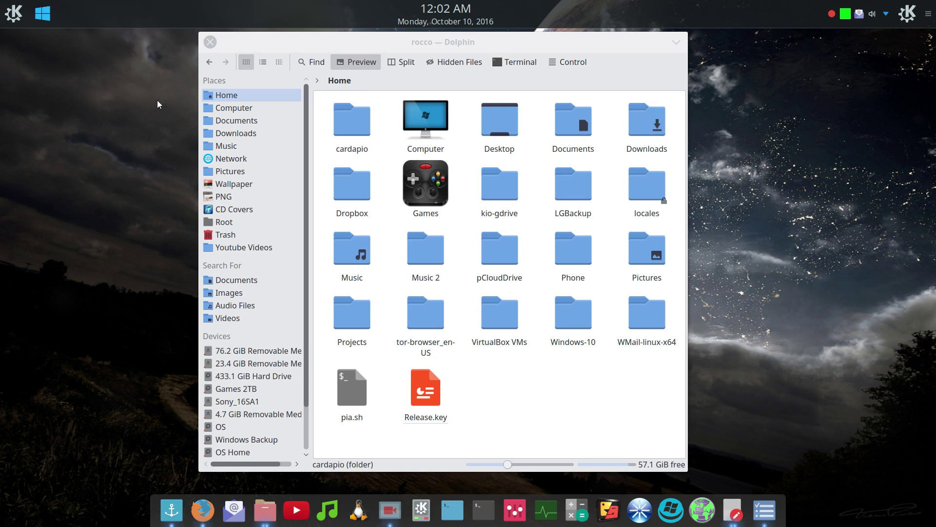
- Restart the Plasma shell by running killall plasmashell && kstart plasmashell in KRunner
key("alt+space")
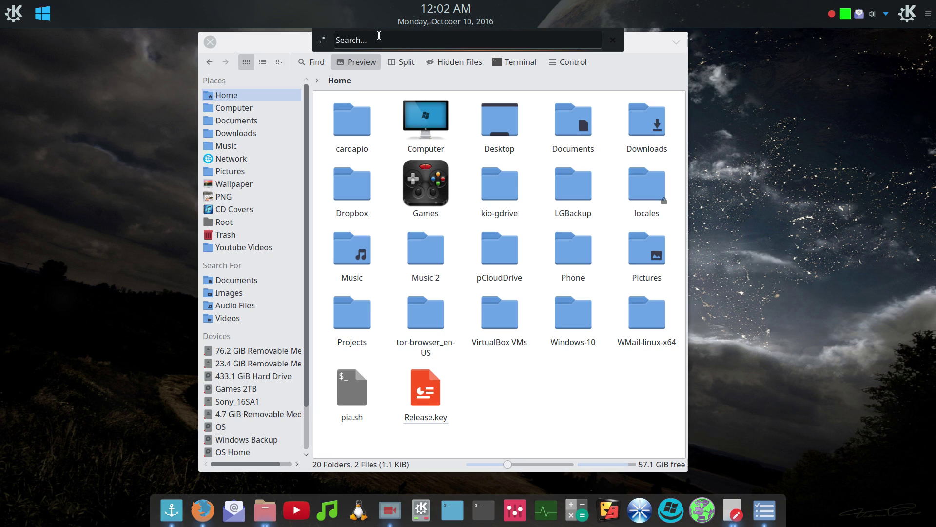
type("ki")
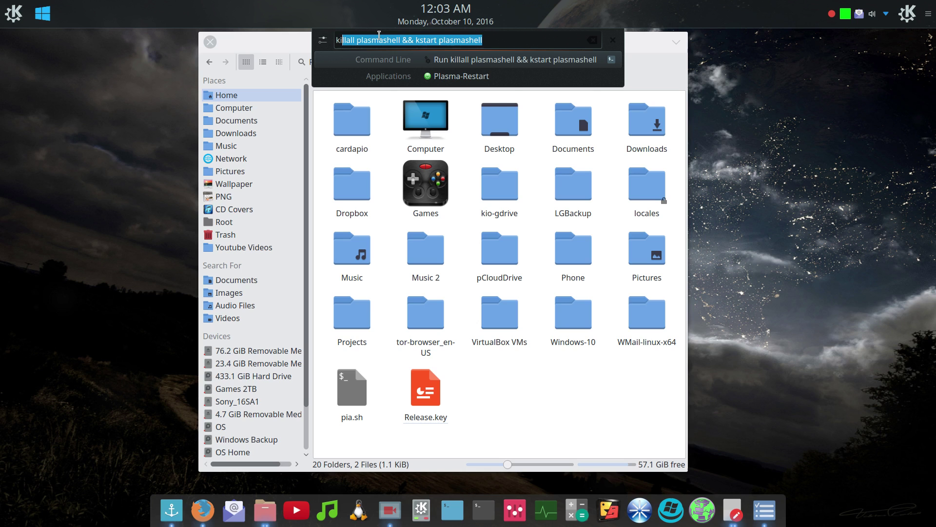
key("Return")
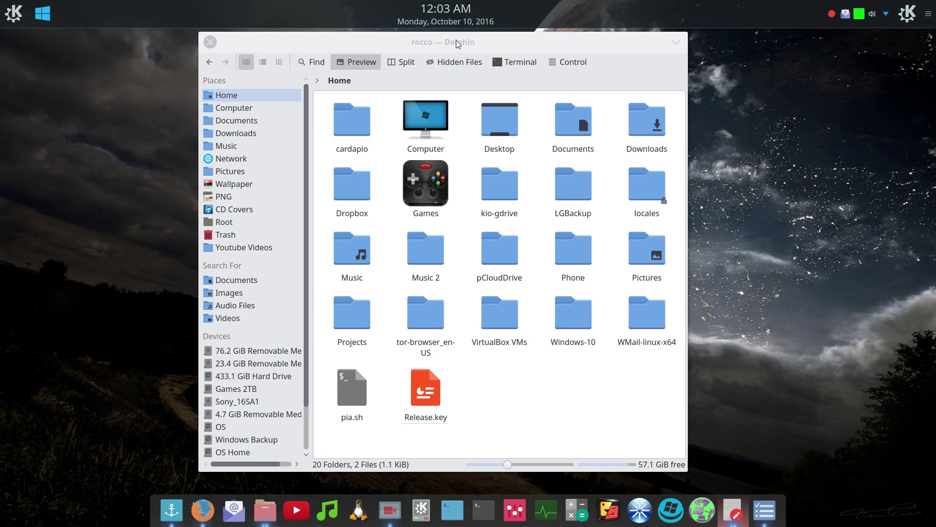
- Add a new empty text file called Plasma-Restart.sh to the Home folder
left_click(443, 41)
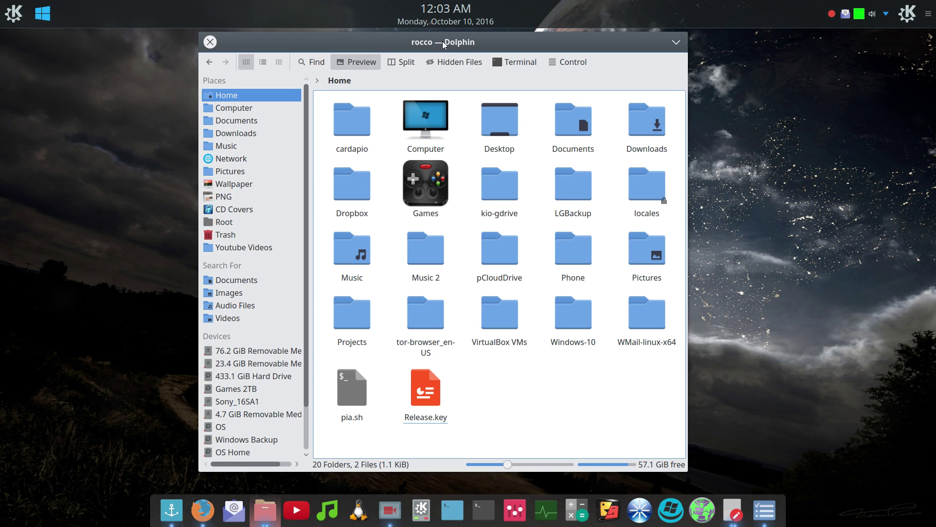
left_click_drag(442, 41, 456, 56)
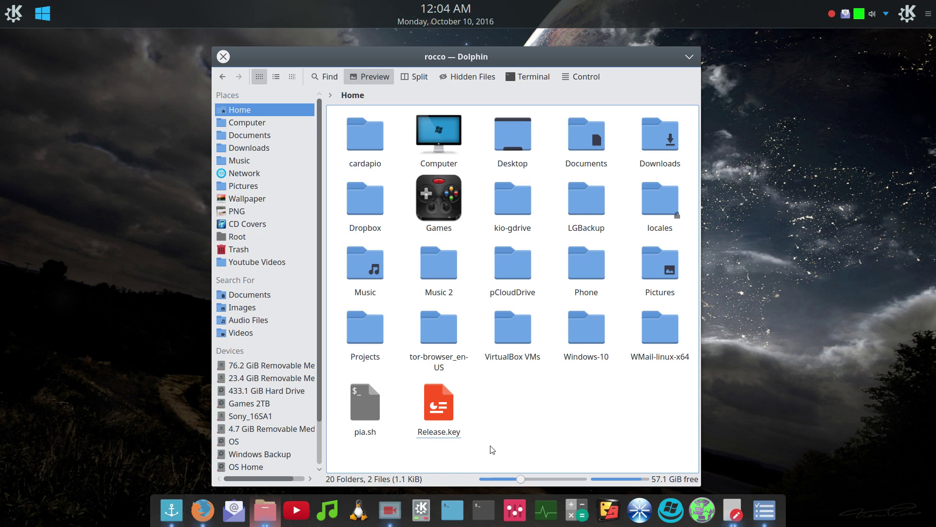
right_click(507, 401)
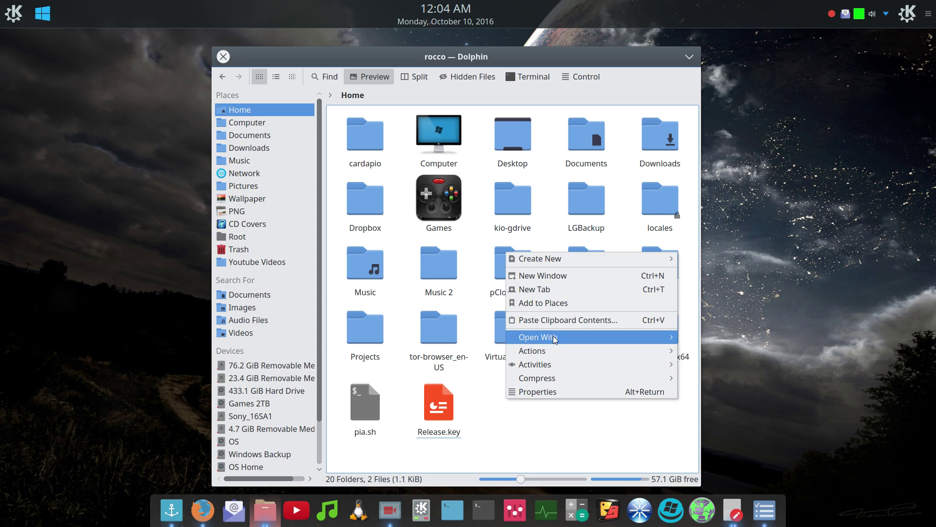
mouse_move(569, 263)
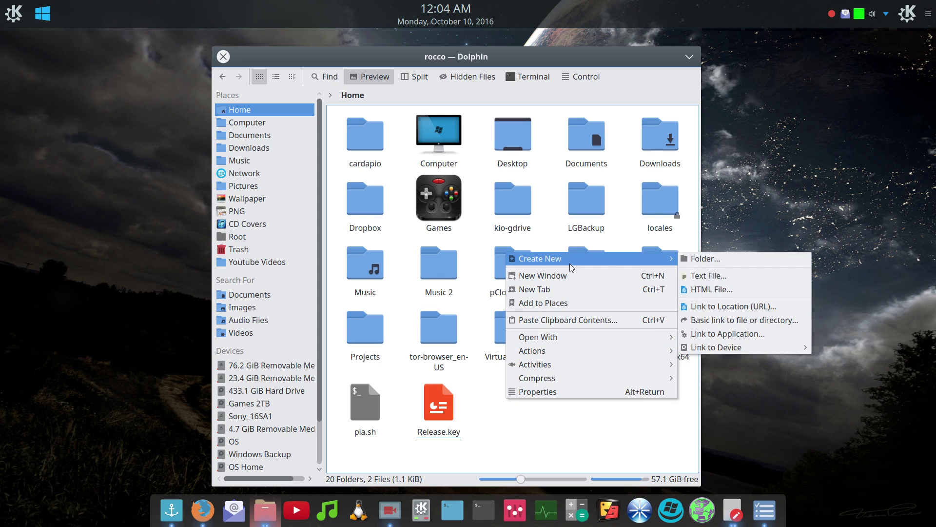
left_click(698, 274)
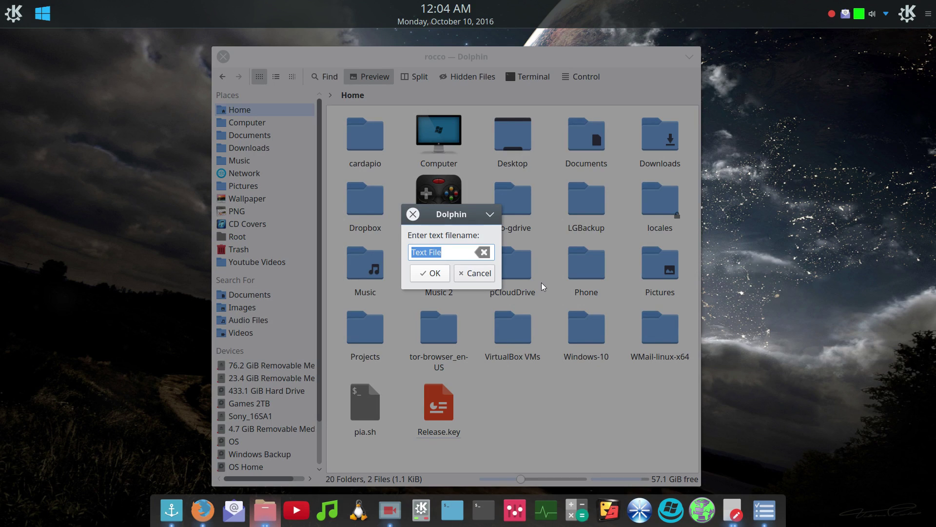
type("Plasma-Restart")
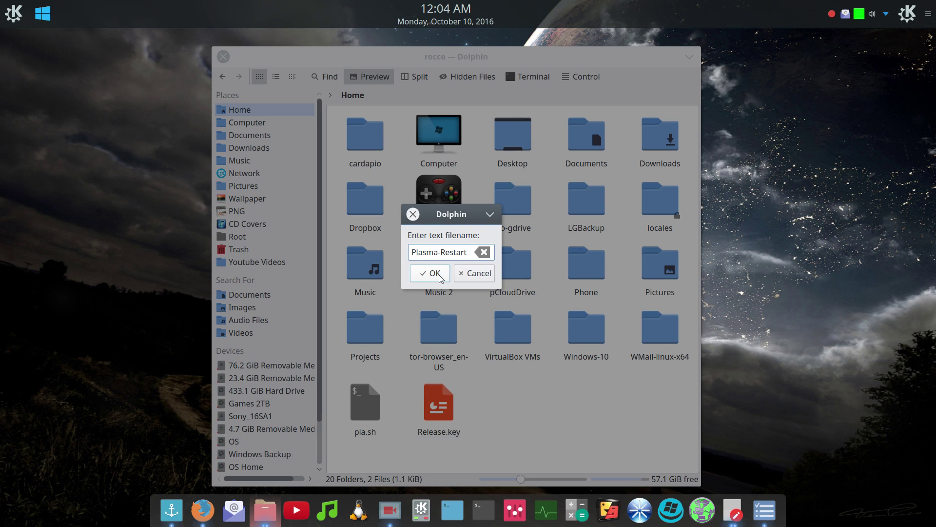
type(".sh")
left_click(433, 274)
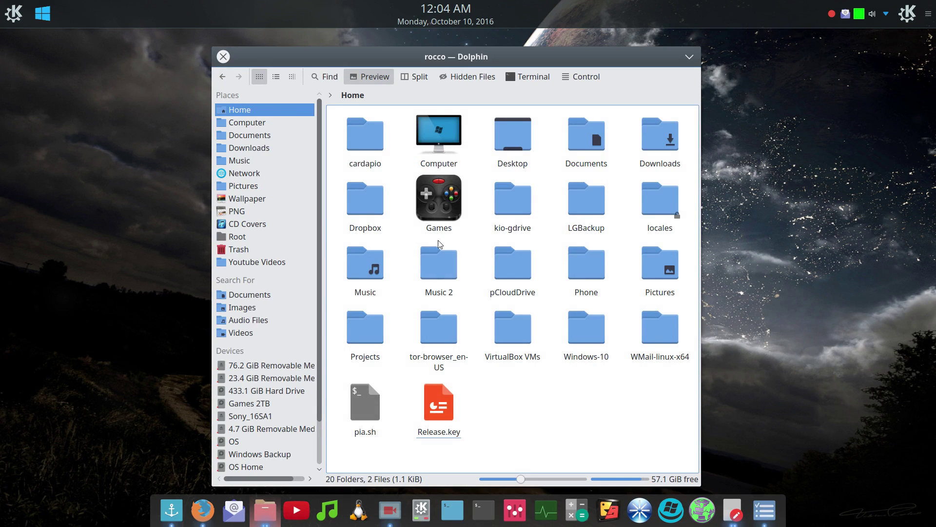
- Close Dolphin and relaunch it from the application launcher to refresh Home
left_click(224, 56)
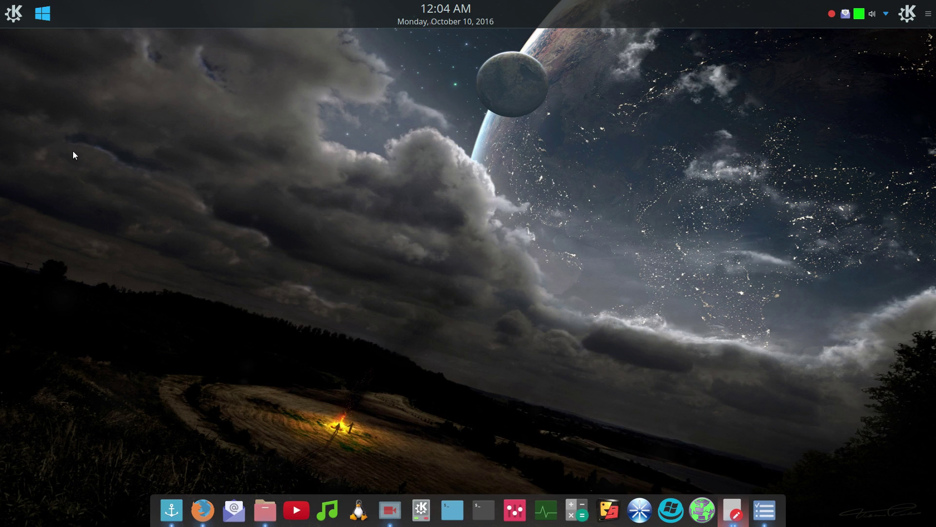
left_click(18, 20)
left_click(82, 77)
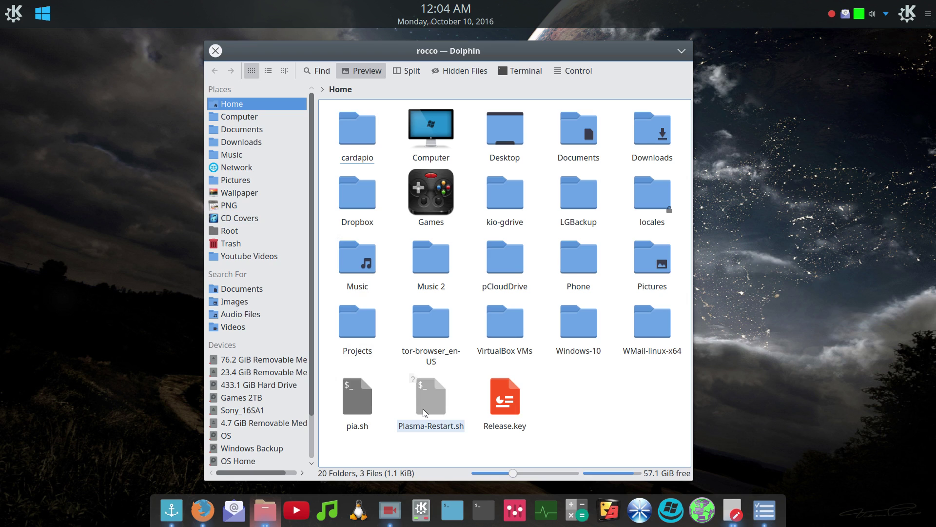
- Open Plasma-Restart.sh in KWrite for editing
right_click(423, 409)
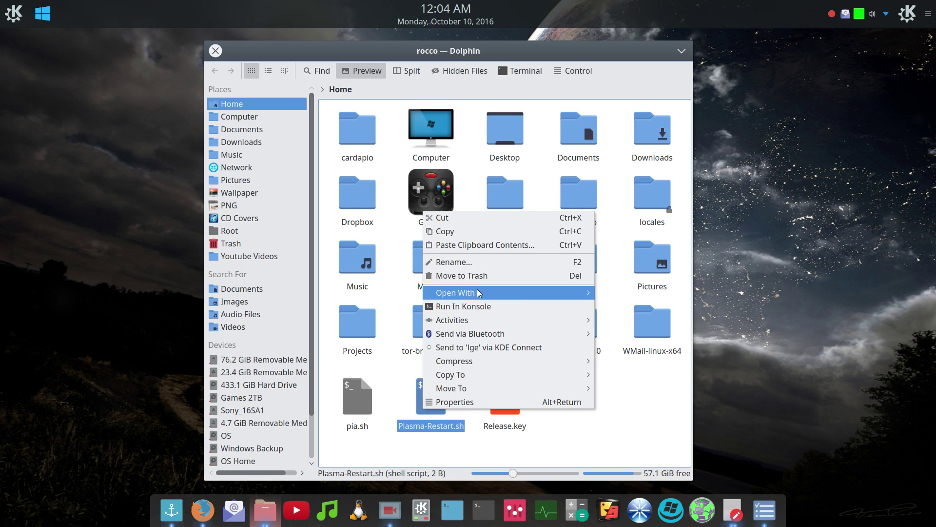
mouse_move(478, 292)
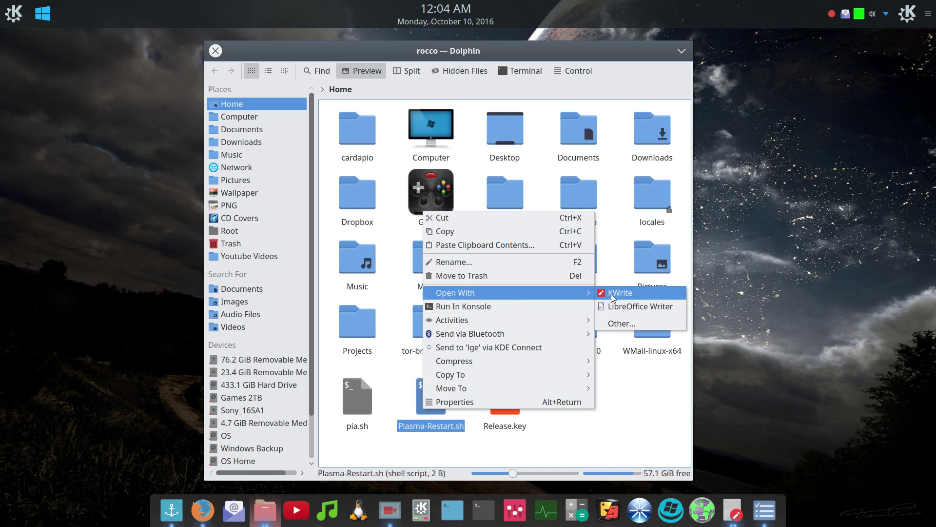
left_click(611, 294)
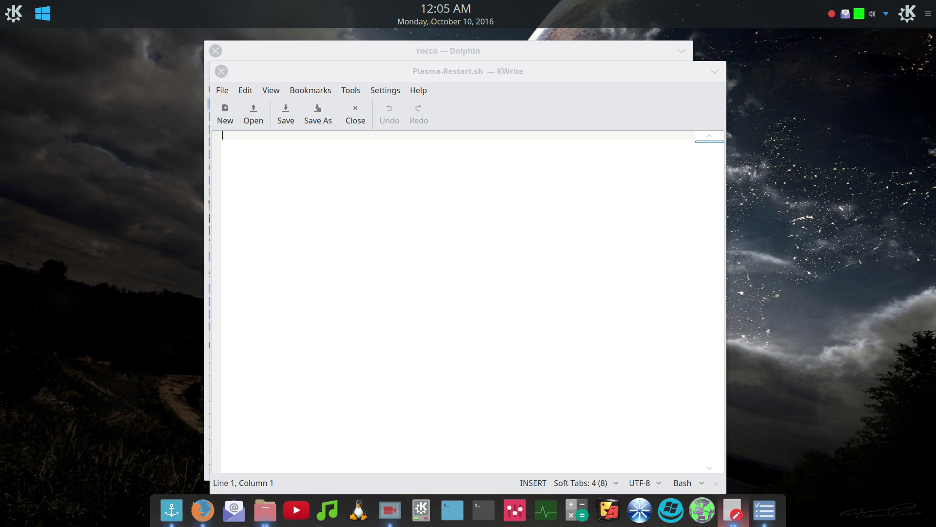
- Paste the bash header and killall plasmashell && kstart plasmashell into the script, removing line 1's leading blank
left_click(226, 134)
left_click(218, 134)
right_click(227, 136)
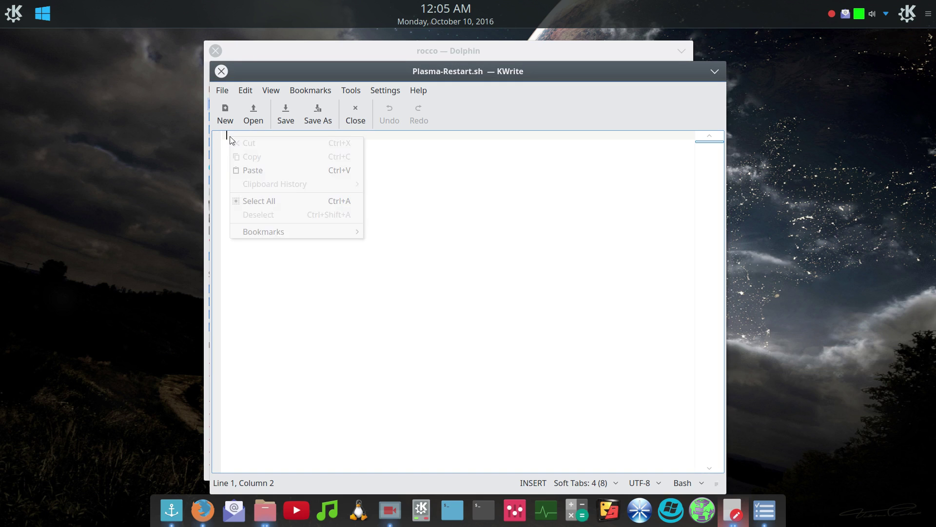
left_click(249, 167)
key("ctrl+Home")
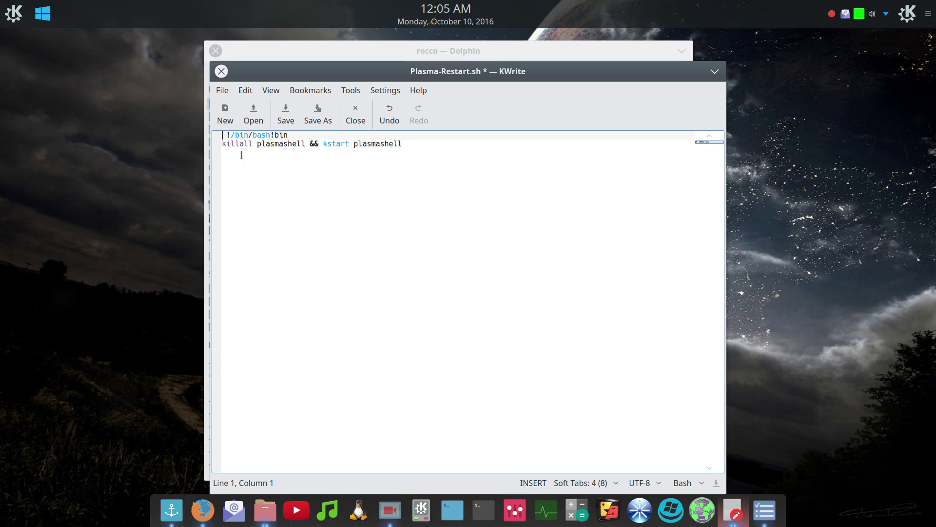
key("Delete")
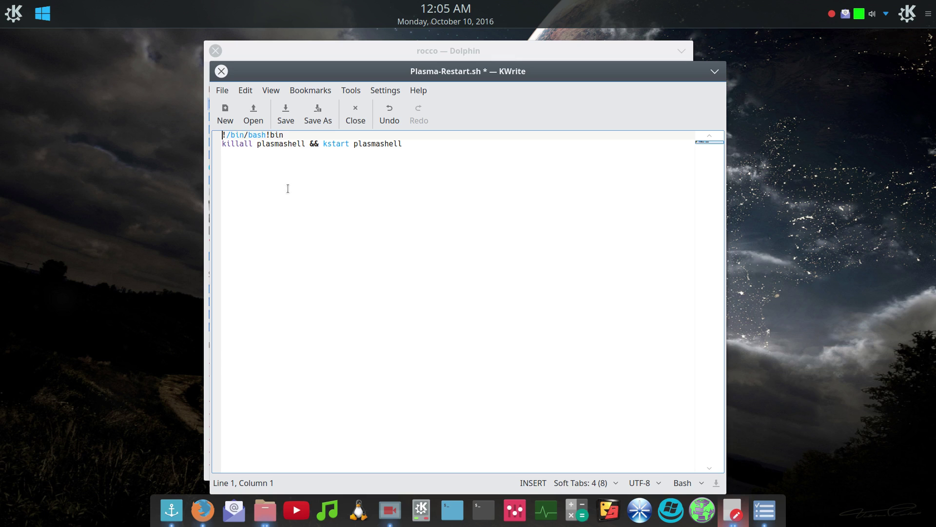
- Save the script, close KWrite and reopen Plasma-Restart.sh to verify its contents
left_click(284, 117)
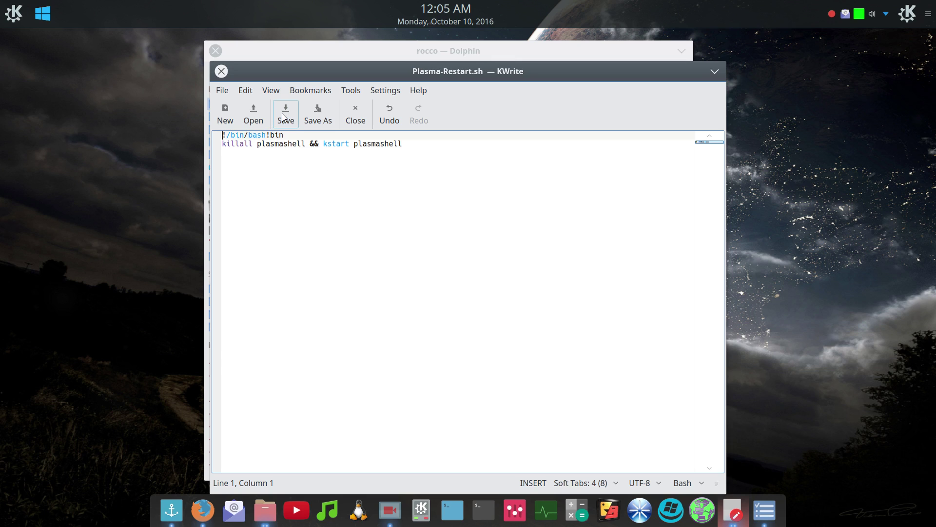
left_click(223, 72)
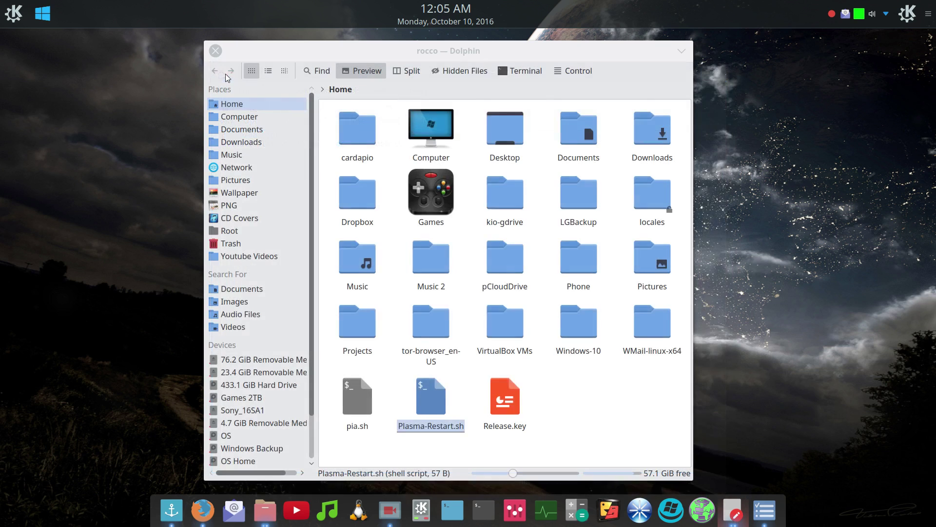
double_click(431, 399)
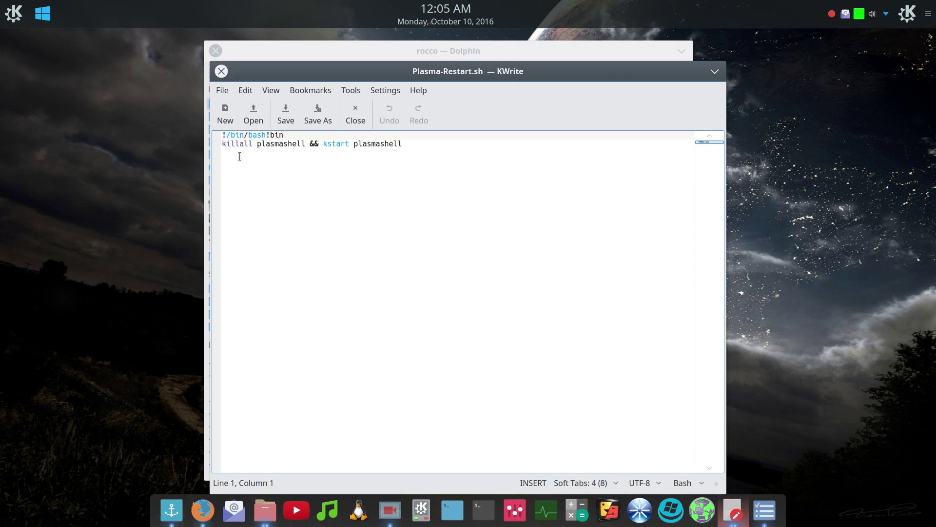
- Mark Plasma-Restart.sh as executable in its Permissions, then run it to test the Plasma restart
left_click(221, 71)
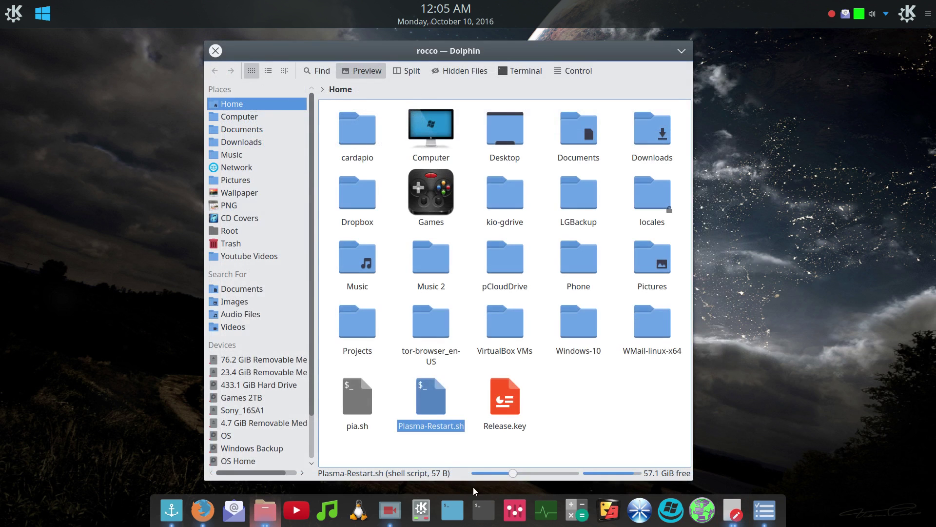
right_click(432, 397)
left_click(455, 389)
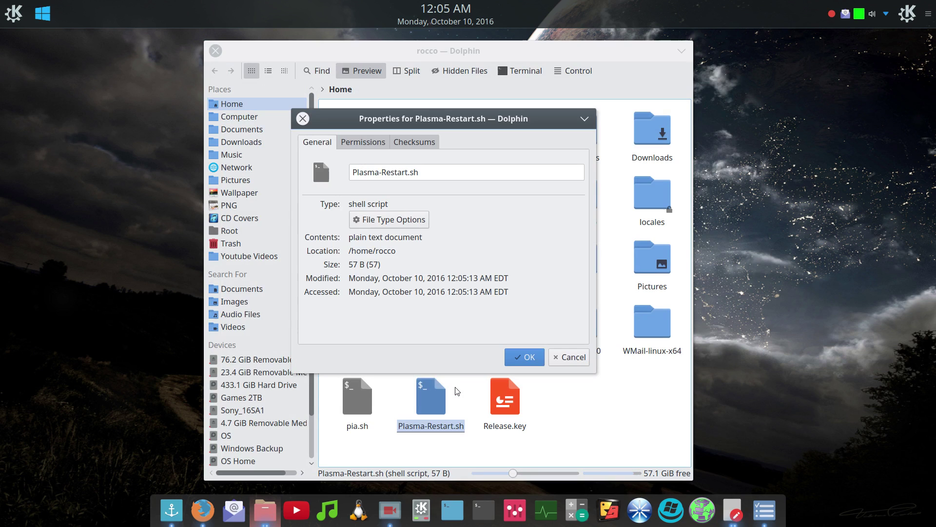
left_click(373, 142)
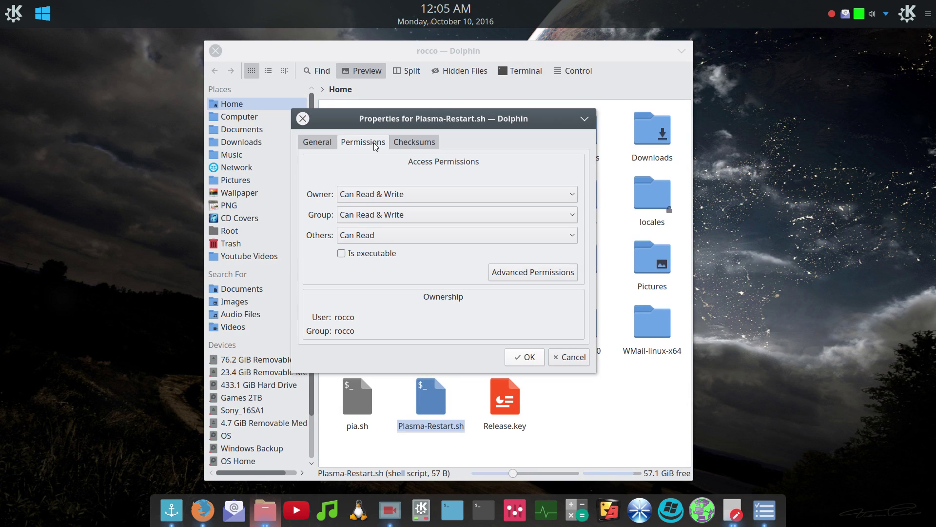
left_click(341, 253)
left_click(530, 358)
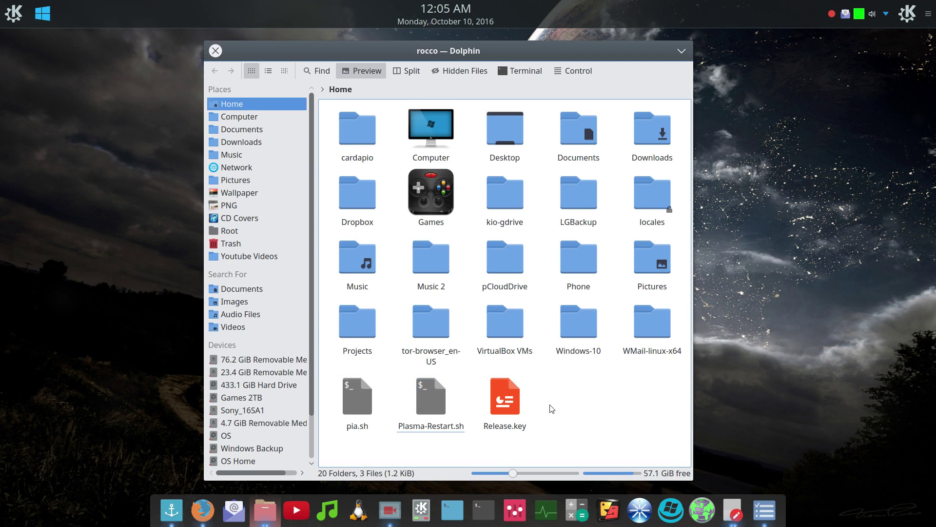
left_click(440, 411)
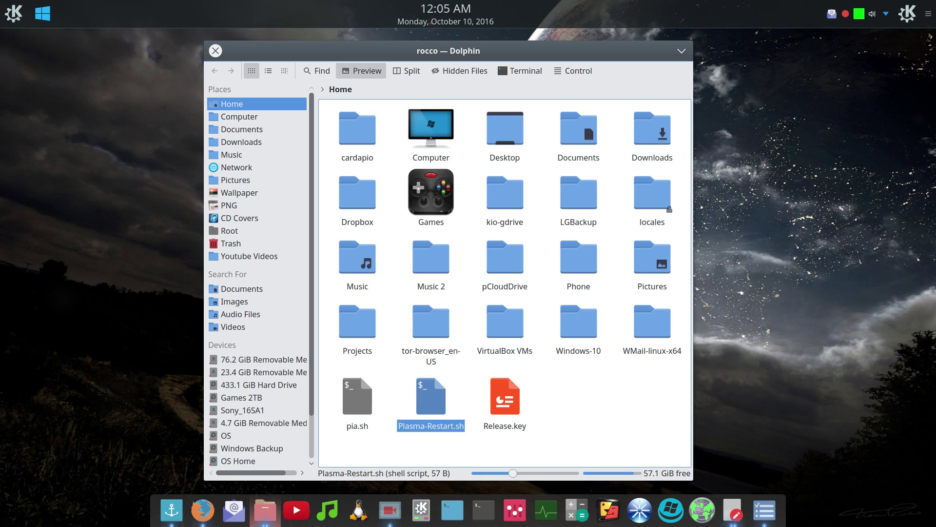
- Add a new empty text file named Plasma-Restart.desktop in Home
left_click(576, 409)
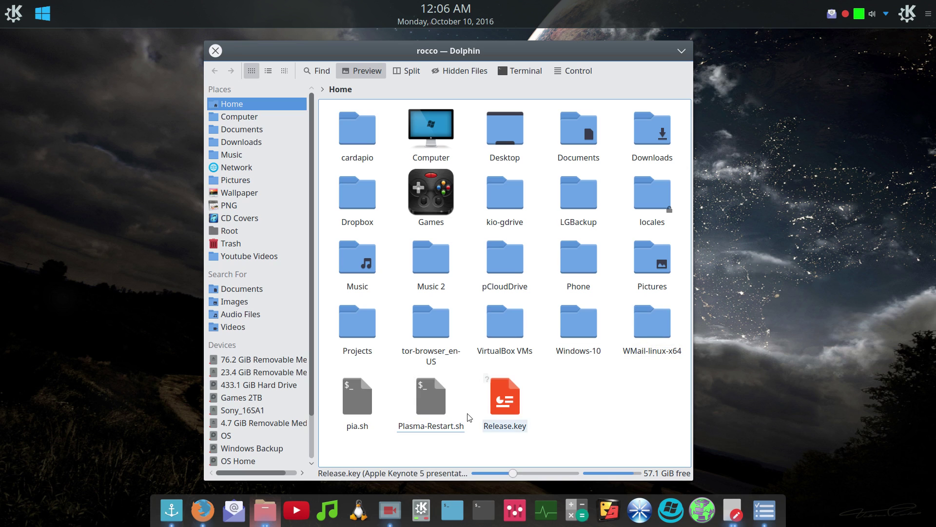
right_click(575, 409)
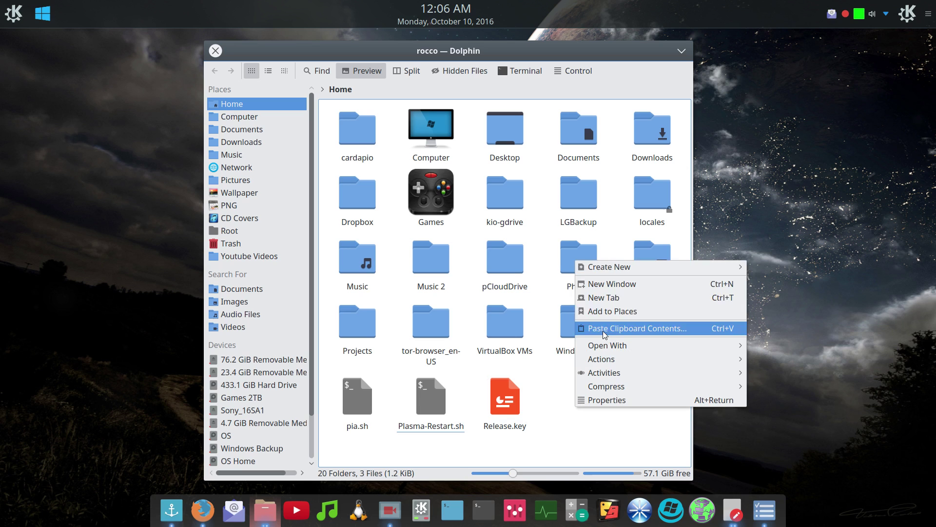
mouse_move(620, 271)
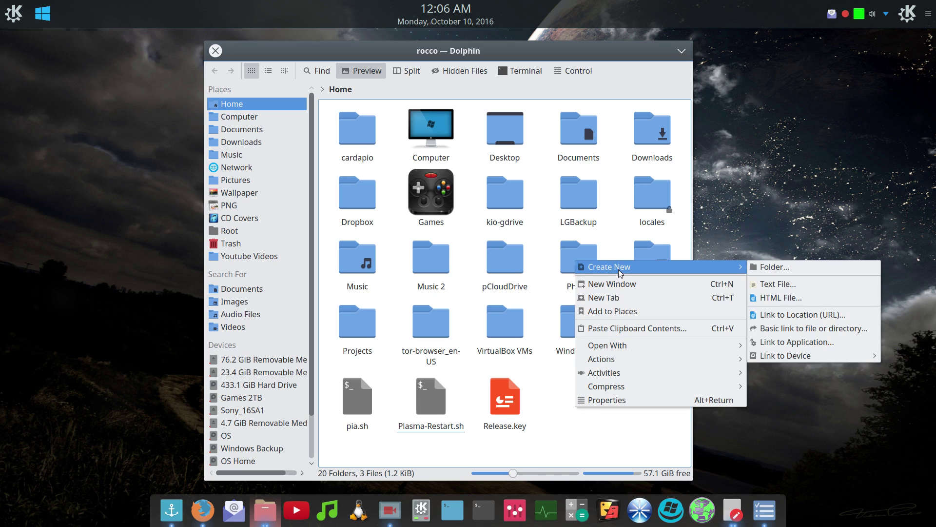
left_click(765, 285)
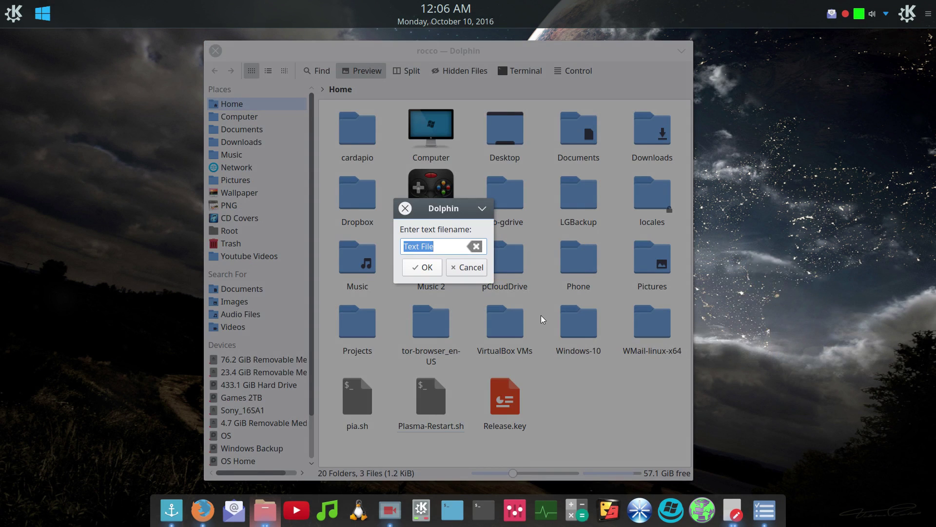
type("Plasm")
type("a")
type("-Restar")
type("t")
type(".des")
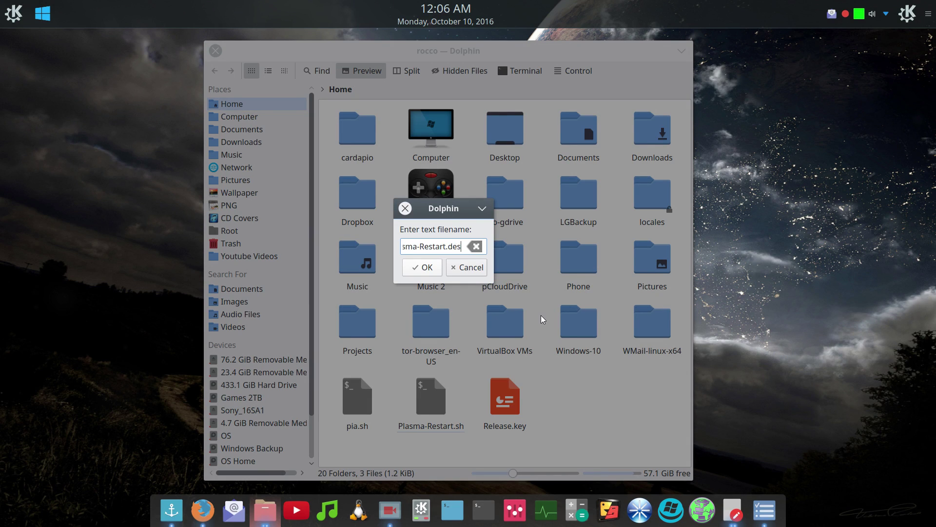
type("ktop")
key("Return")
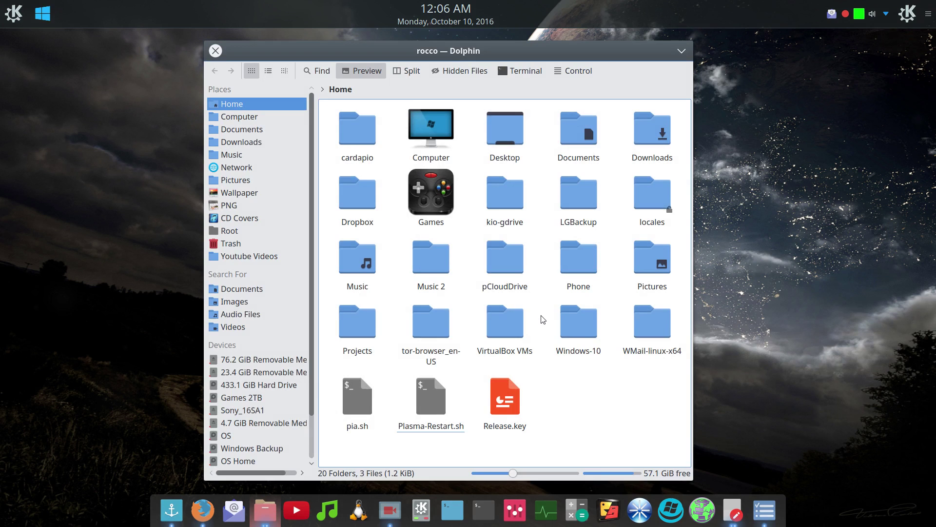
- Close Dolphin and relaunch it from the application launcher
left_click(215, 51)
left_click(43, 14)
left_click(6, 93)
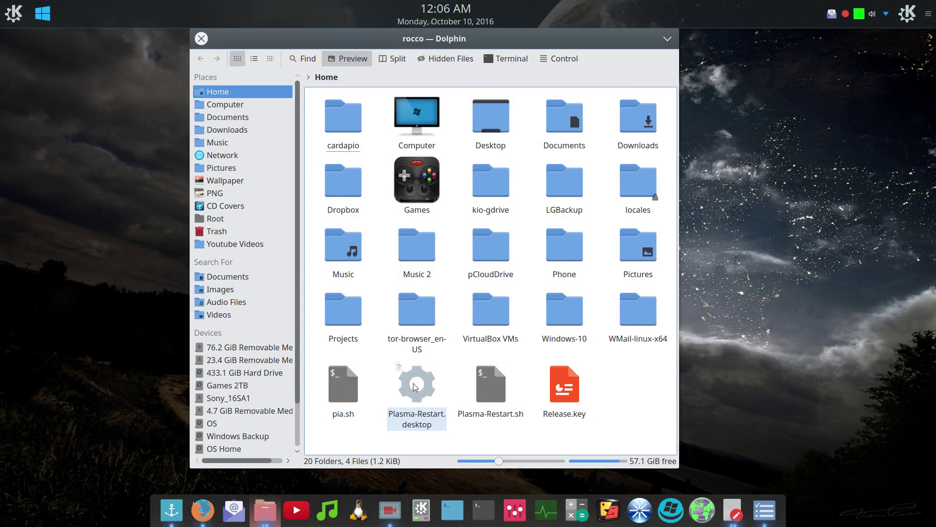
- Dismiss the missing Type= error for Plasma-Restart.desktop and open it in KWrite instead
left_click(415, 387)
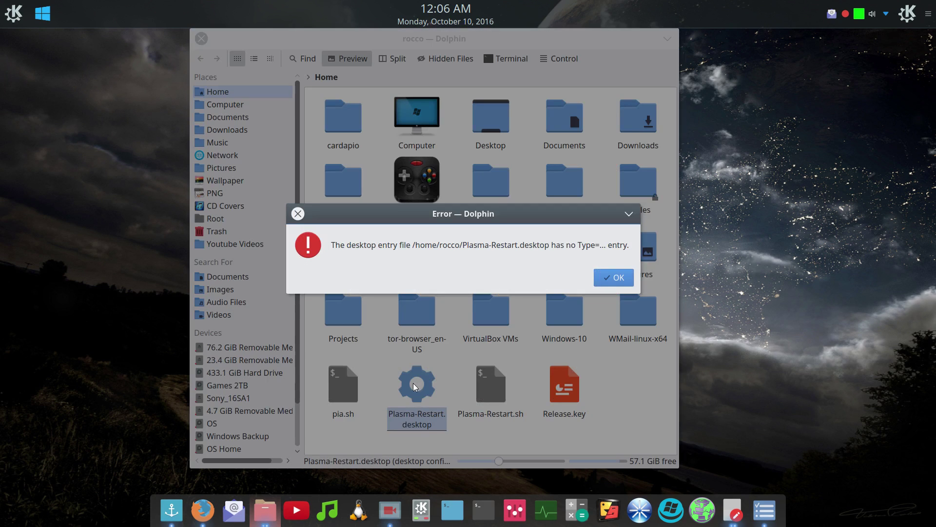
left_click(614, 278)
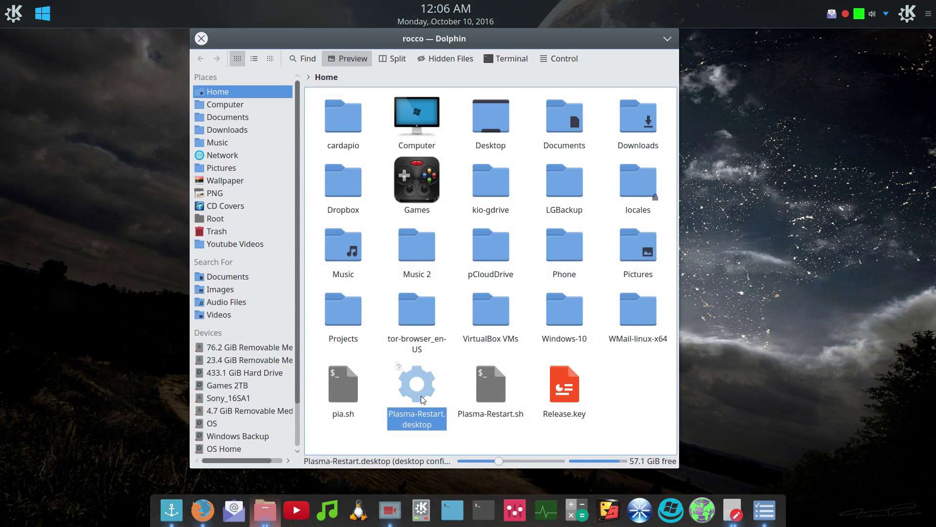
right_click(420, 394)
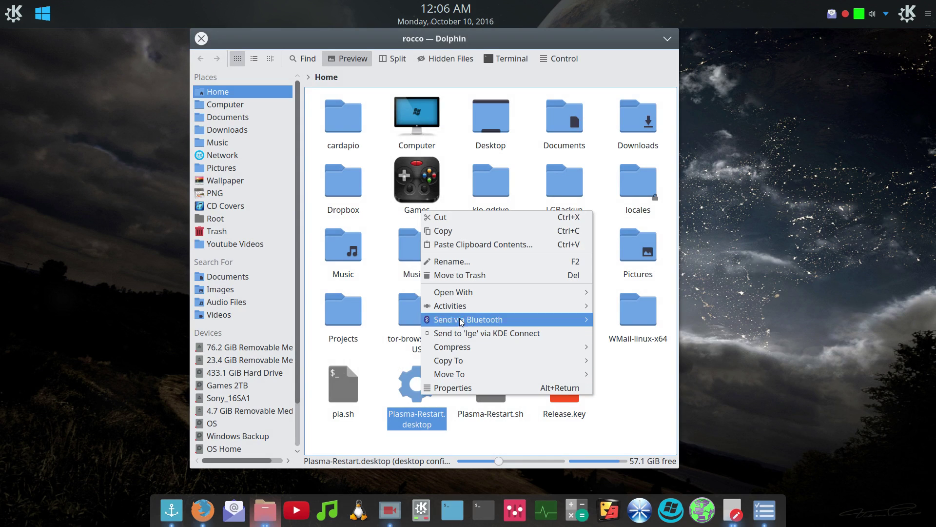
mouse_move(475, 295)
left_click(605, 293)
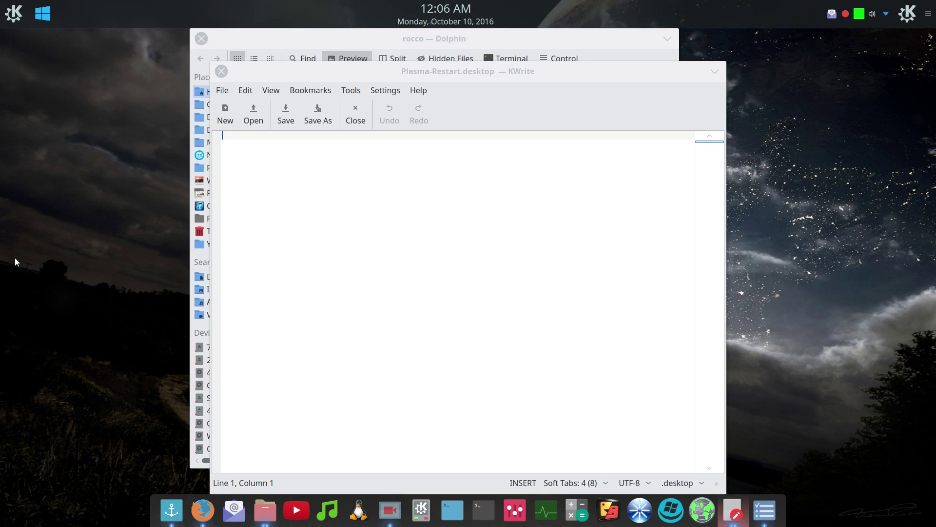
- Paste the [Desktop Entry] template (Name=Plasma-Restart, Type=Application) and put the caret at the empty Exec= line
right_click(226, 133)
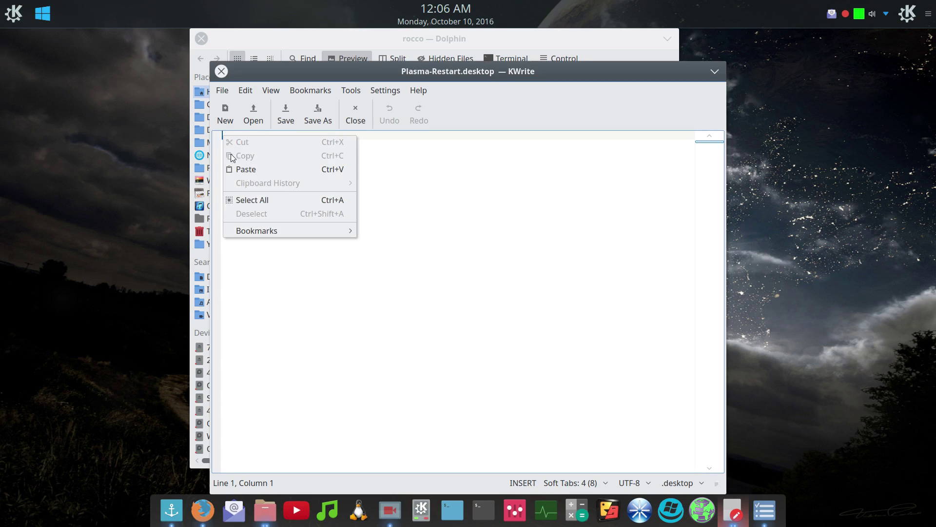
left_click(234, 166)
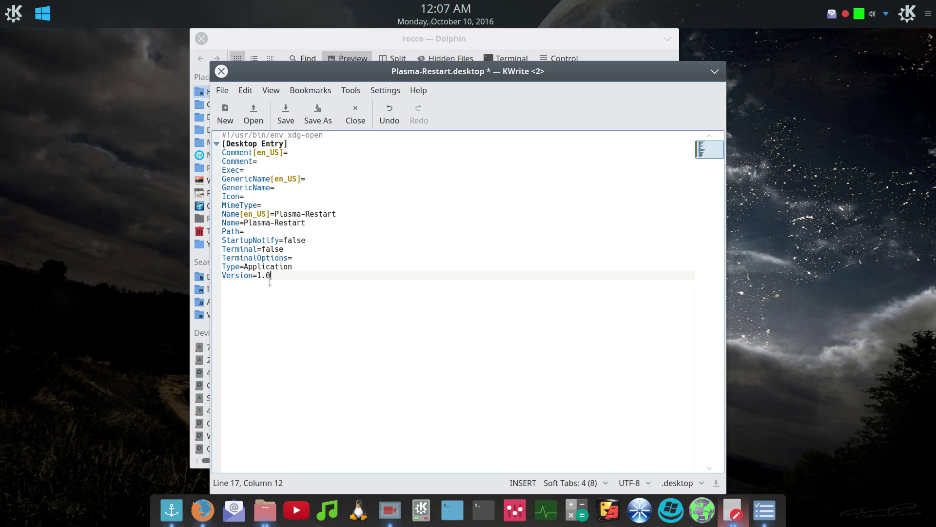
left_click(264, 167)
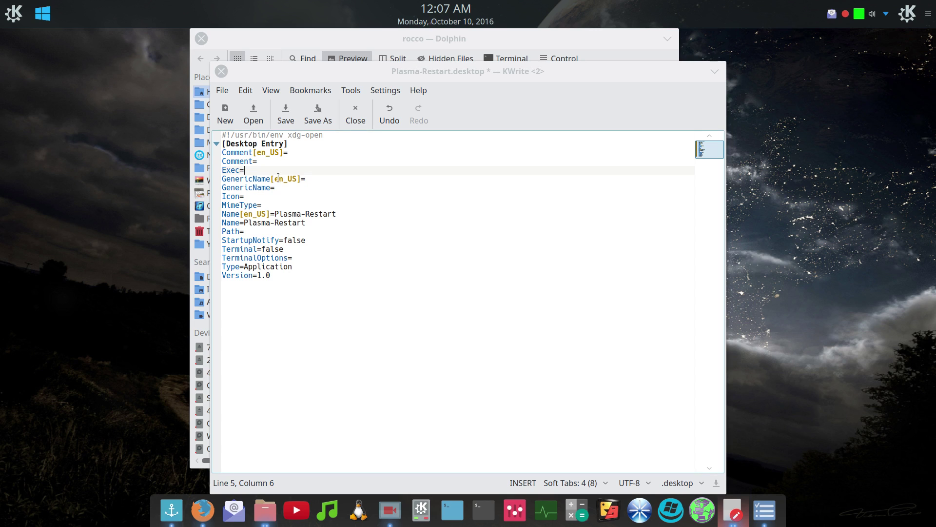
- Paste the full home-folder path of Plasma-Restart.sh after Exec= in the desktop entry
left_click(248, 171)
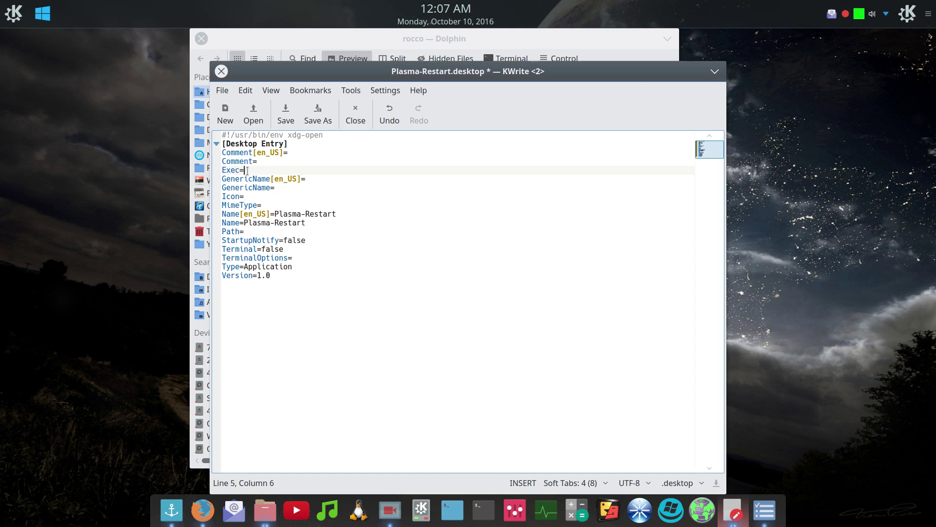
key("Home")
key("Right")
key("Right")
key("Right")
right_click(250, 170)
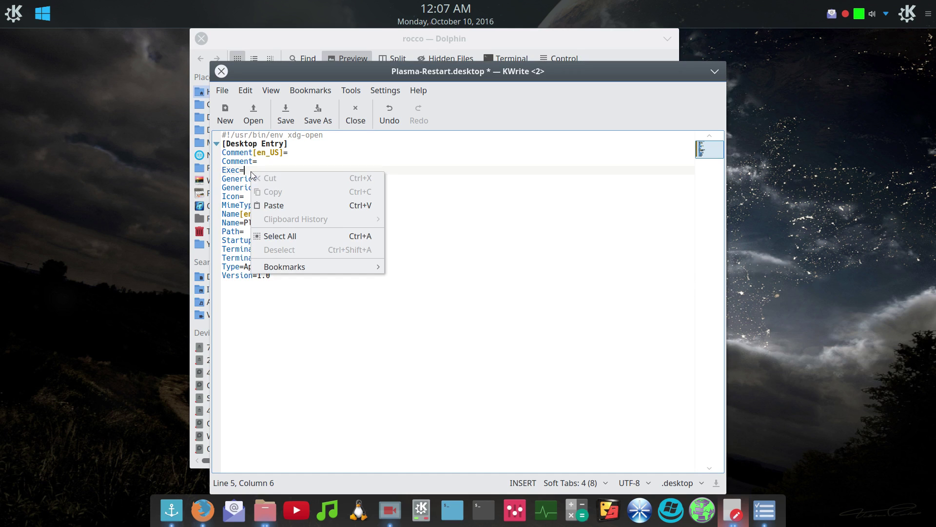
left_click(262, 205)
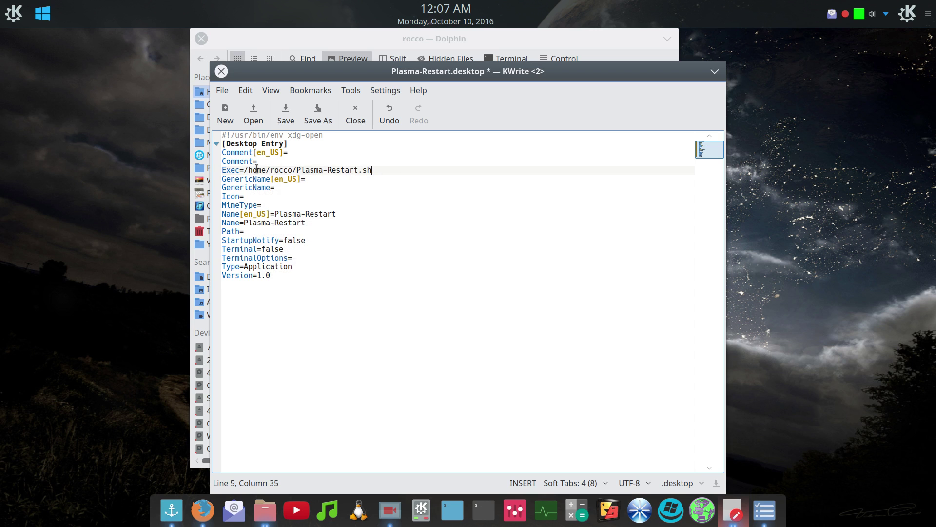
left_click_drag(515, 71, 630, 54)
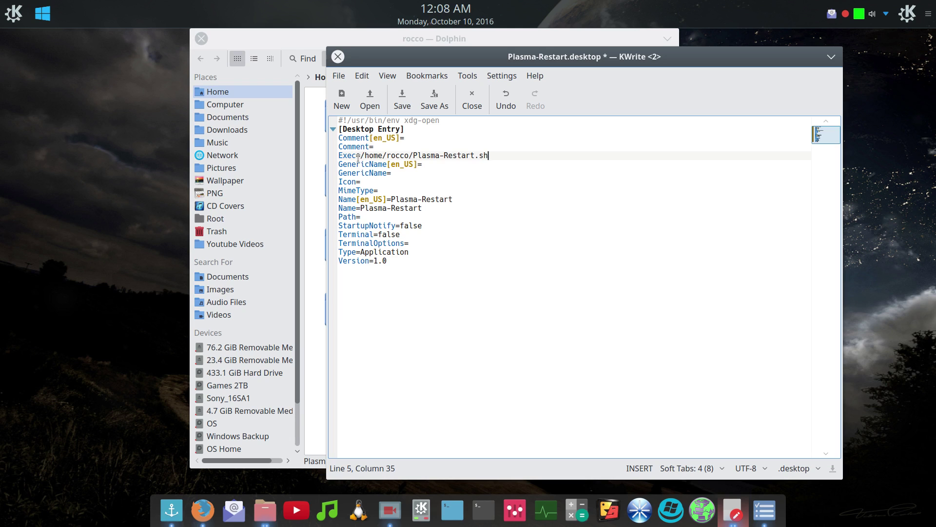
left_click_drag(358, 160, 365, 148)
left_click(361, 155)
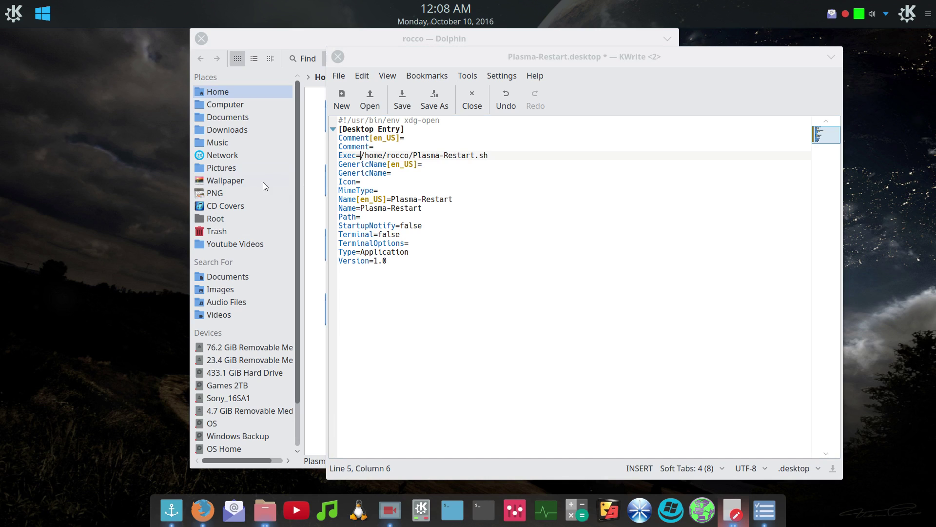
- Paste the Computer/Icons/PNG/restart-button.png path after Icon= and move the editor window aside
left_click(369, 181)
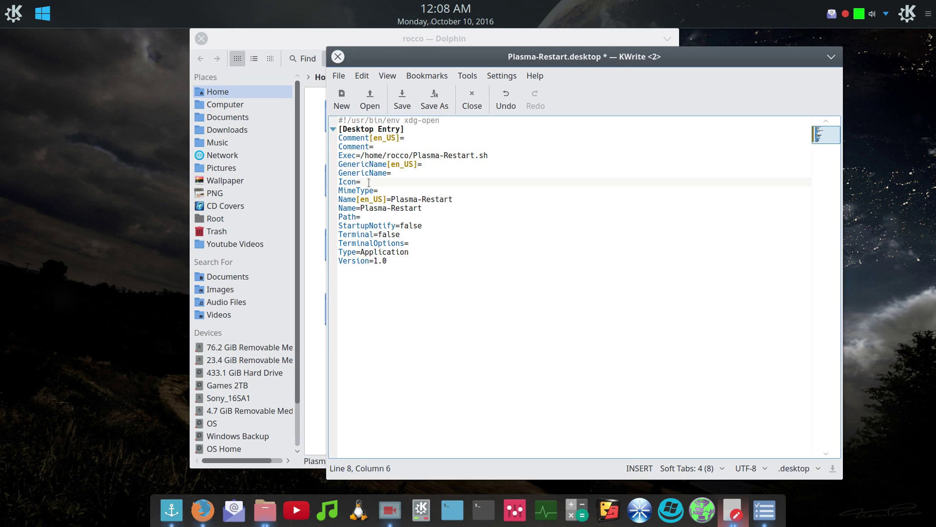
right_click(369, 183)
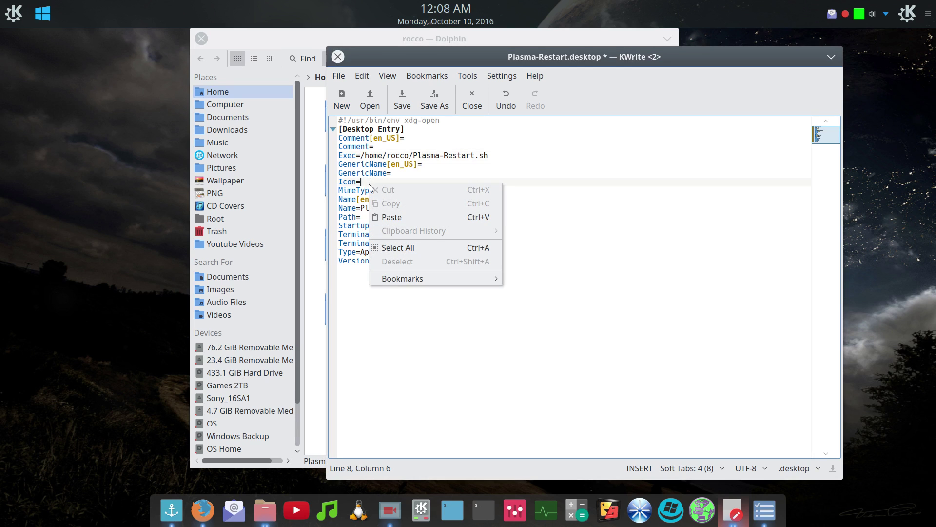
left_click(387, 215)
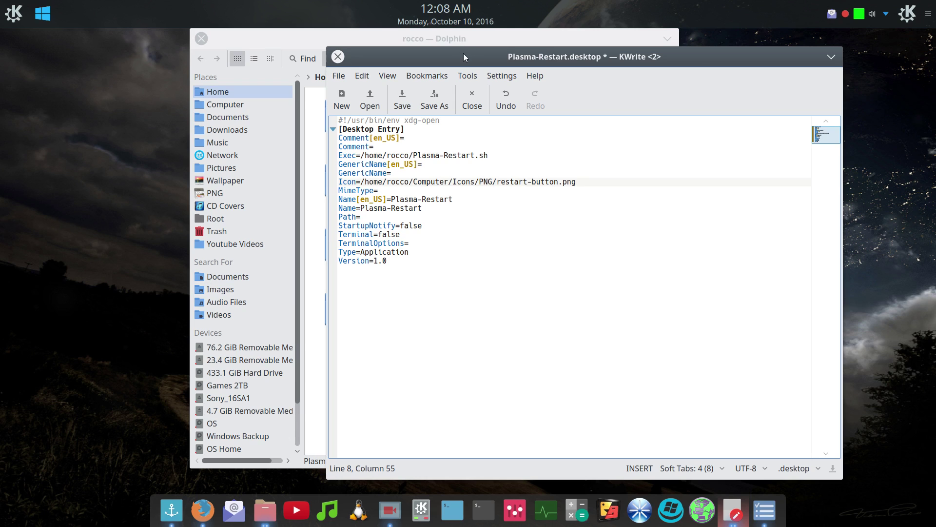
left_click_drag(464, 58, 233, 39)
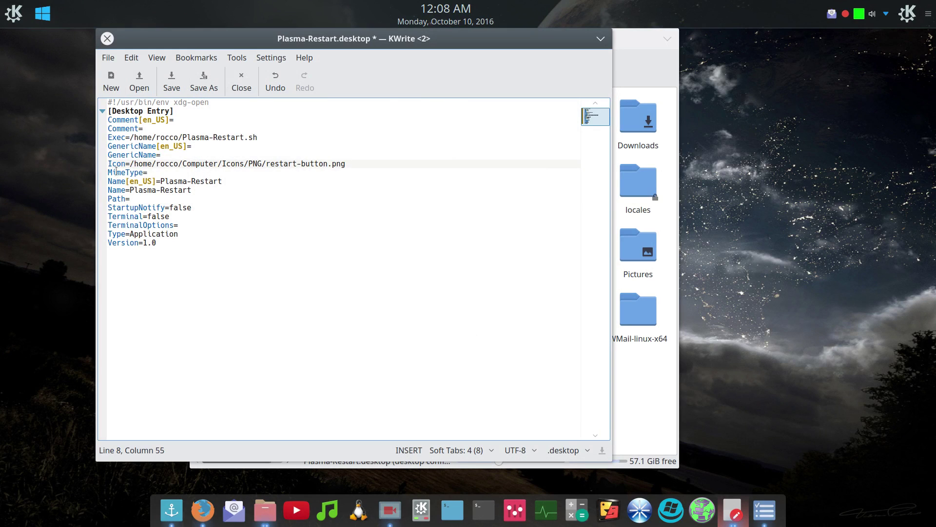
- Save Plasma-Restart.desktop, close KWrite, and refresh Dolphin so the green power icon appears
left_click(161, 79)
left_click(107, 39)
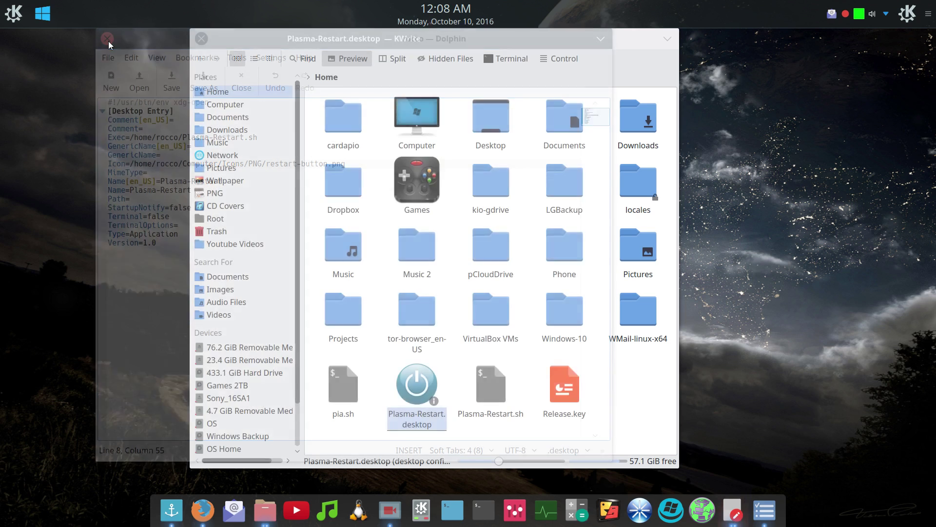
left_click(431, 386)
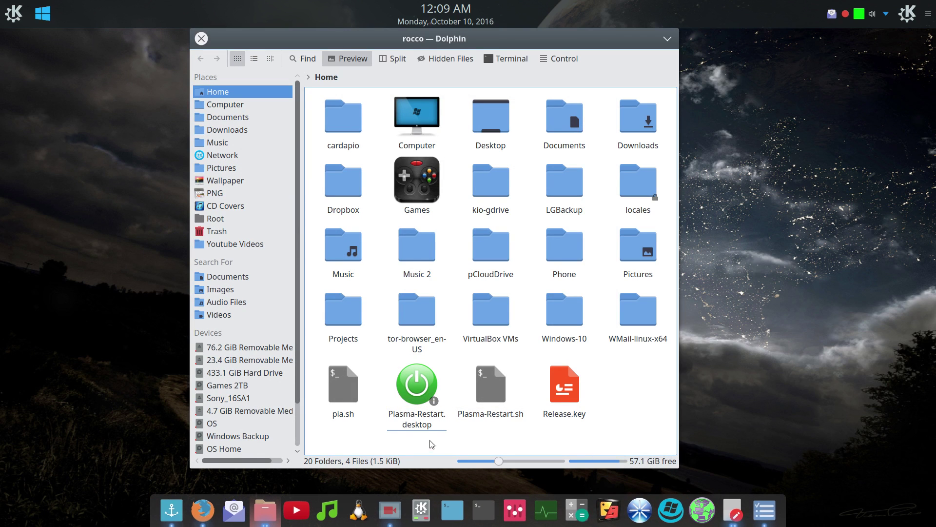
left_click(420, 385)
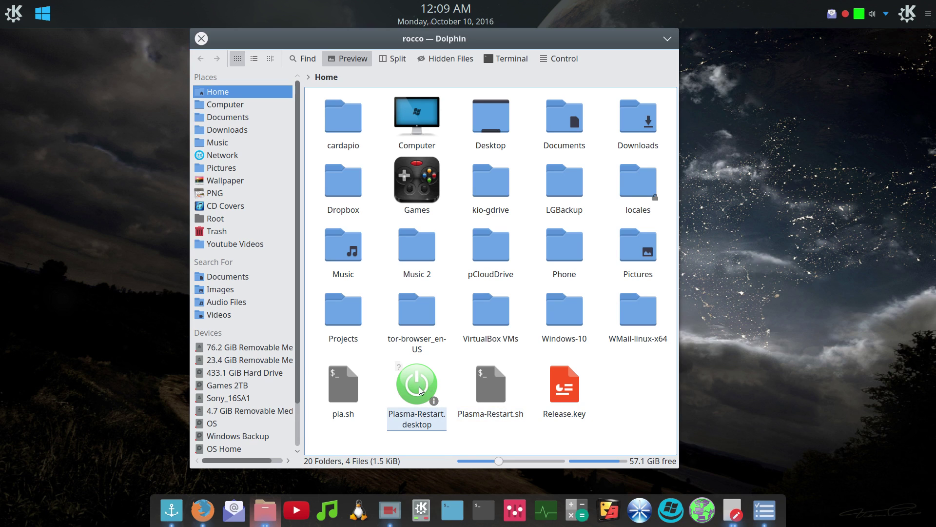
- Run Plasma-Restart.desktop and allow its script past the warning so Plasma restarts, then reselect it
left_click(415, 388)
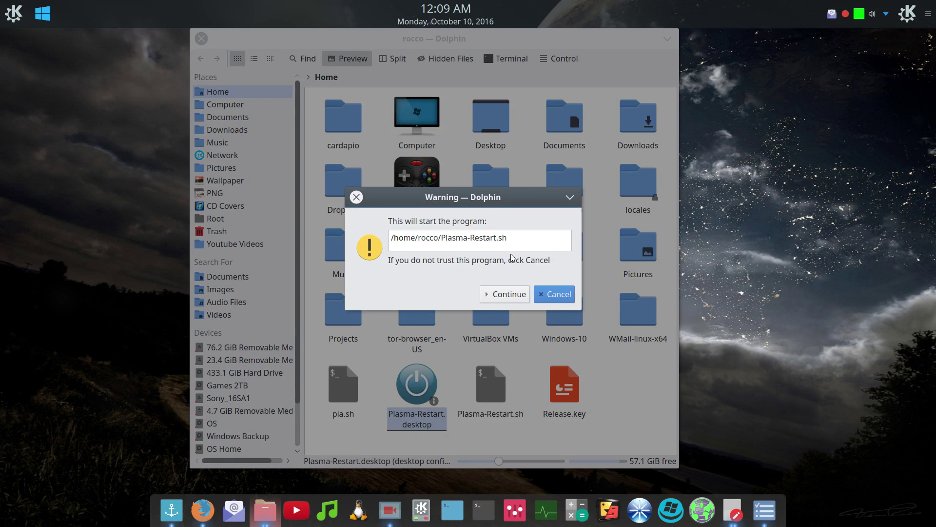
left_click(514, 238)
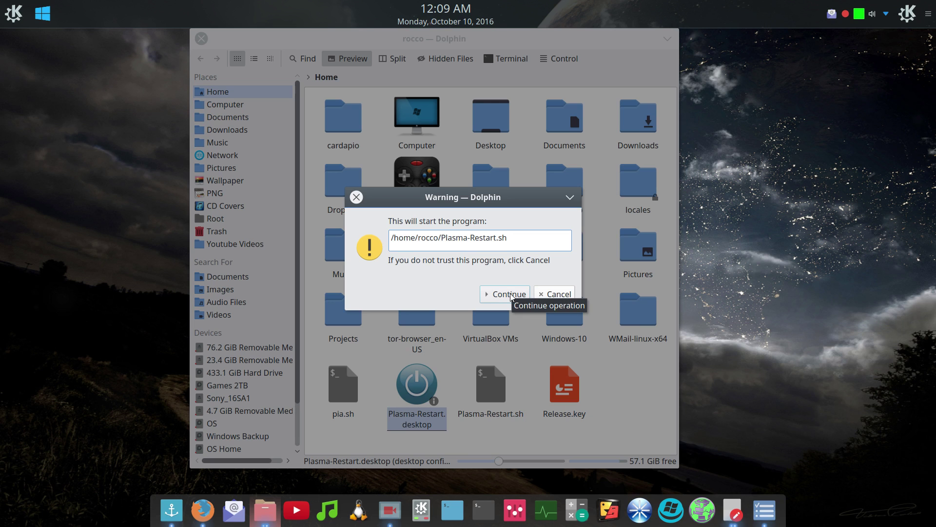
left_click(501, 297)
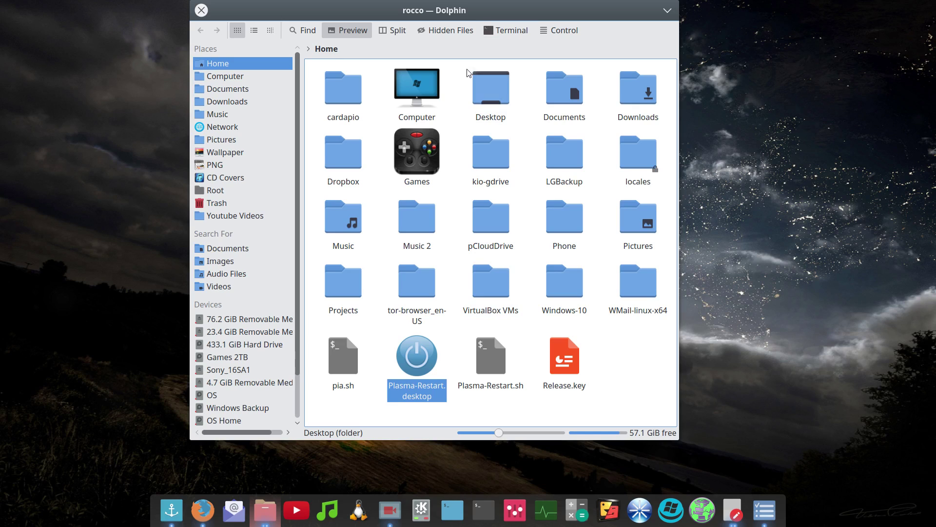
left_click(622, 367)
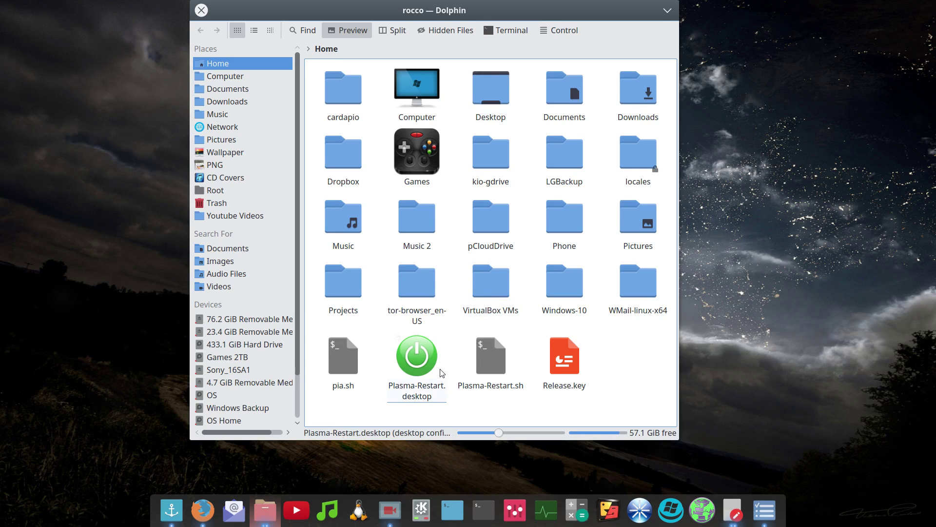
left_click(426, 396)
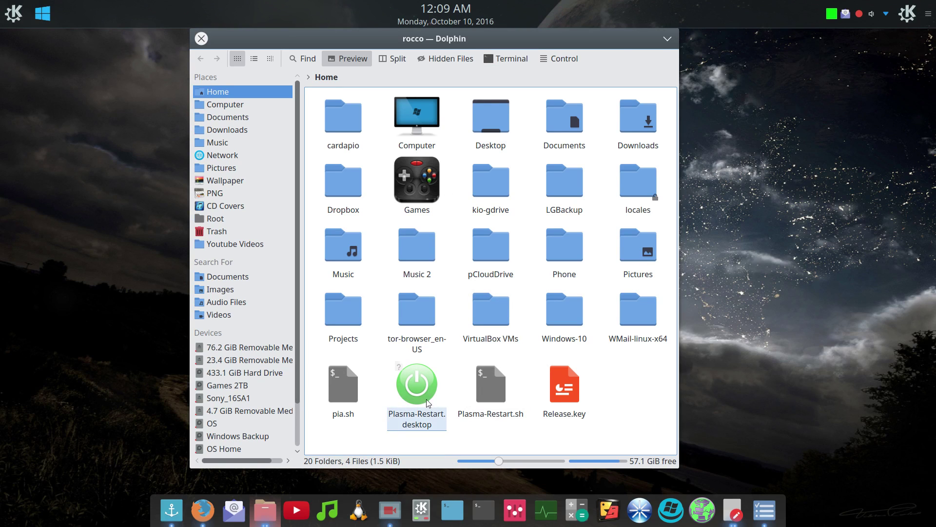
- Drag Plasma-Restart.desktop onto the Plank dock, check the launcher menu, then drag it onto the top panel
left_click_drag(421, 393, 406, 512)
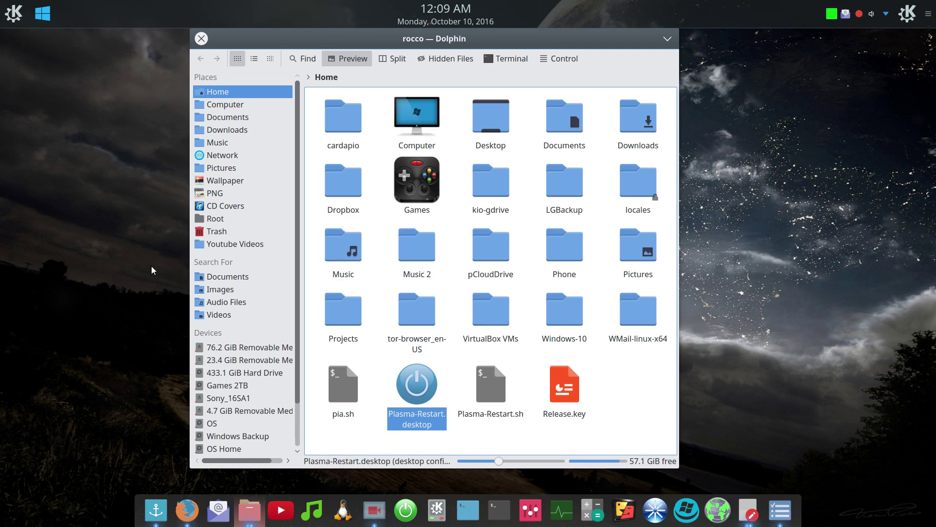
left_click(18, 19)
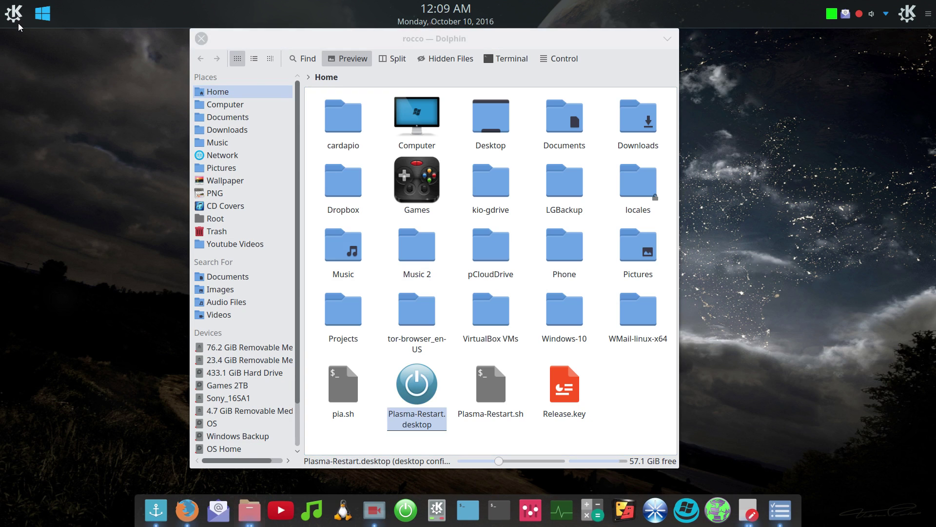
left_click(19, 20)
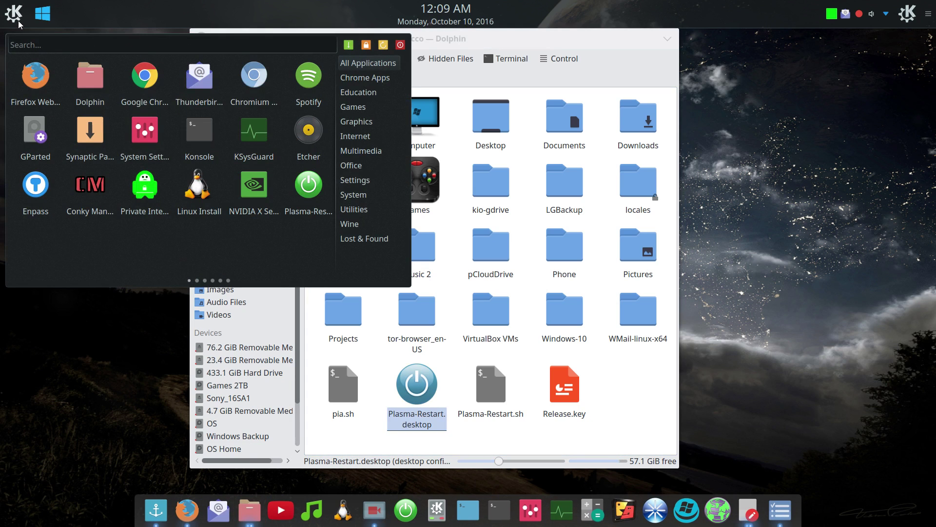
scroll(250, 232, "down", 2)
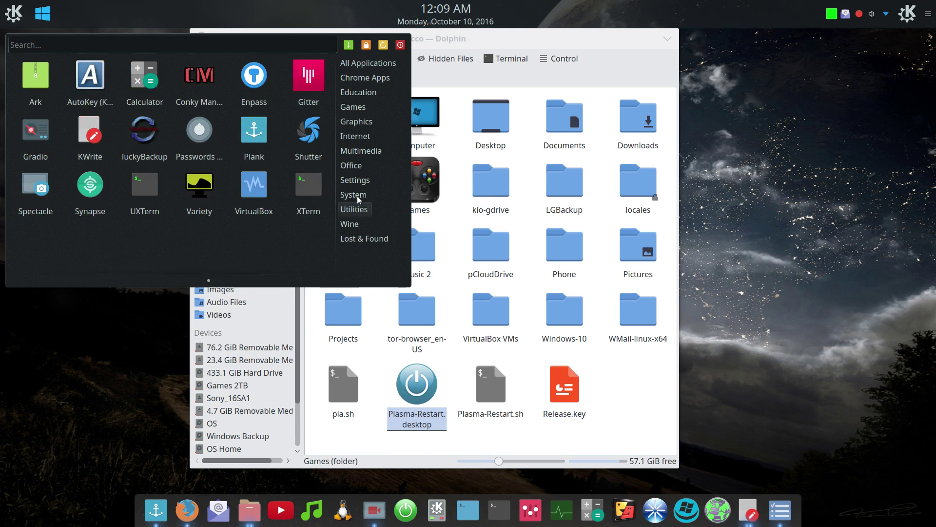
left_click(190, 413)
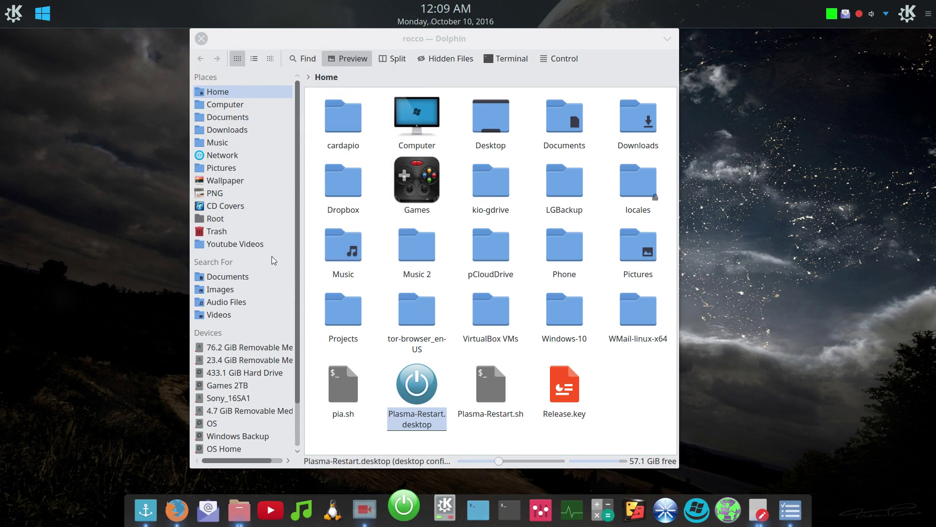
left_click_drag(439, 389, 76, 15)
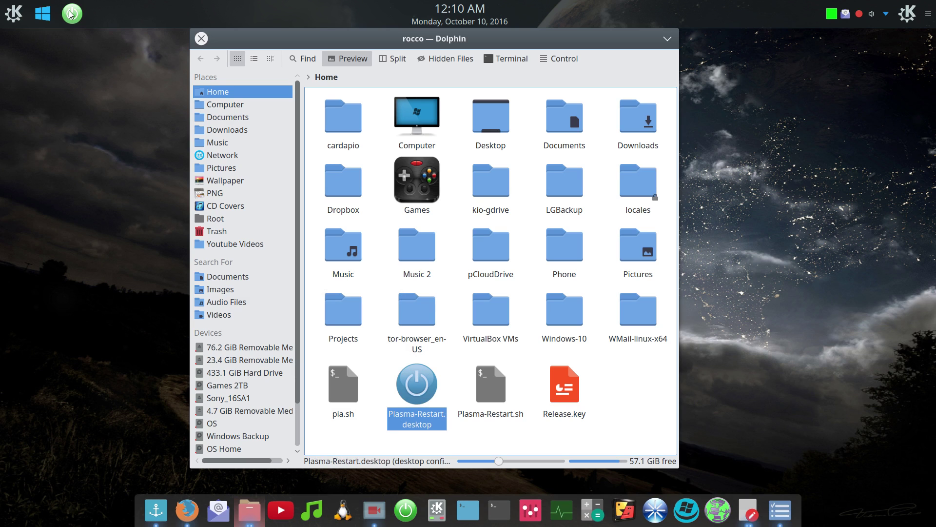
- Restart Plasma again using the green power launcher on the Plank dock
left_click(409, 502)
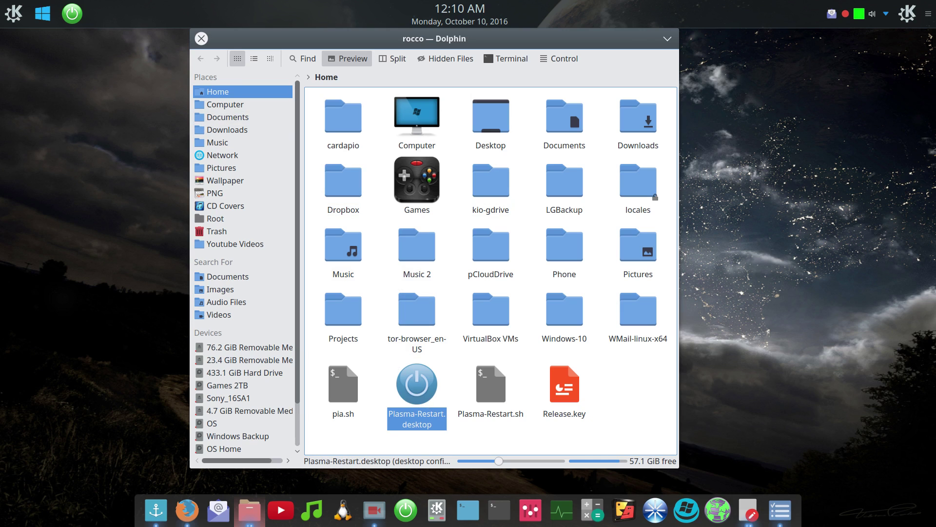
key("alt+Tab")
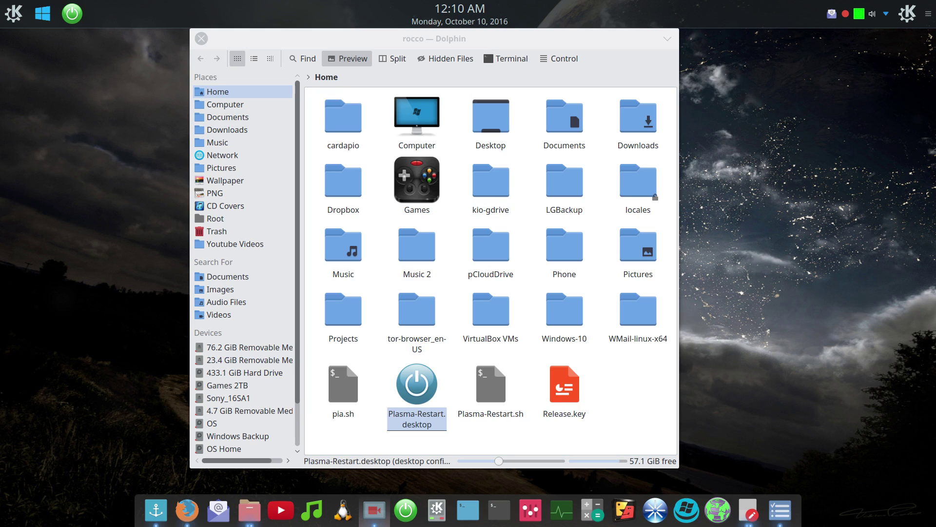